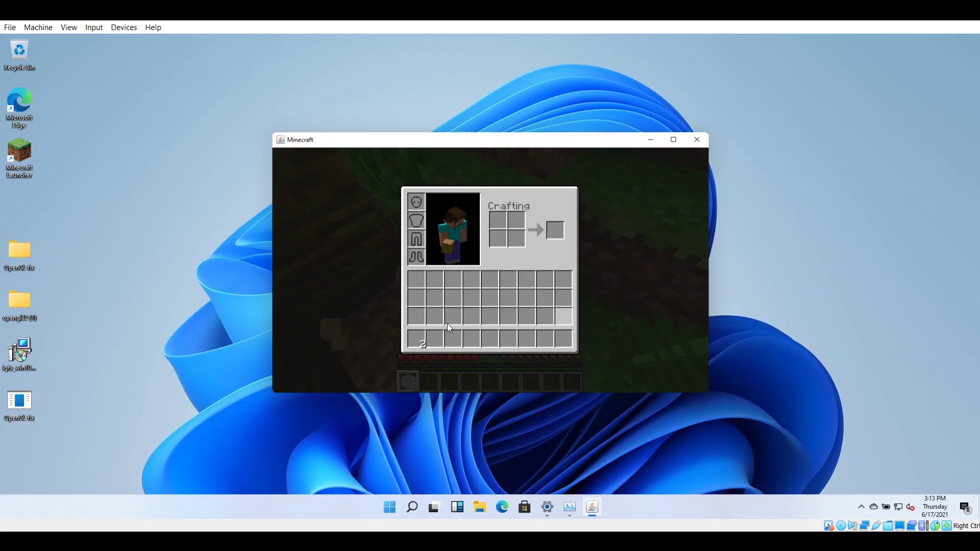
Close the inventory and return to the Minecraft jungle world
key(e)
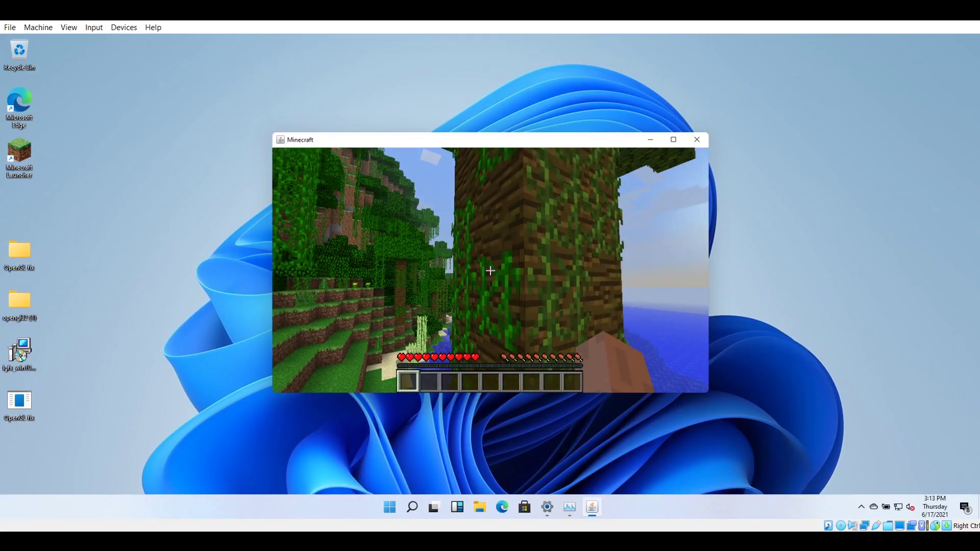